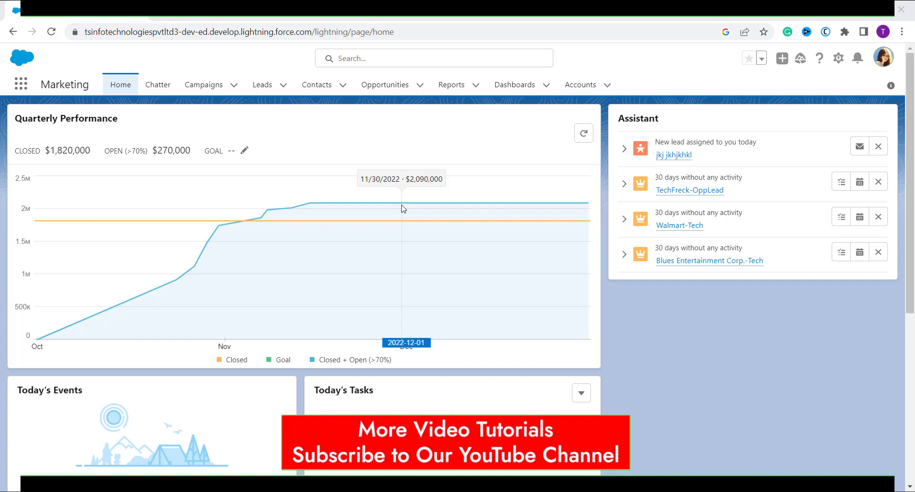
# - Open Setup in a new tab, then switch that tab to the Marketing app from the App Launcher
pyautogui.click(839, 59)
pyautogui.click(819, 96)
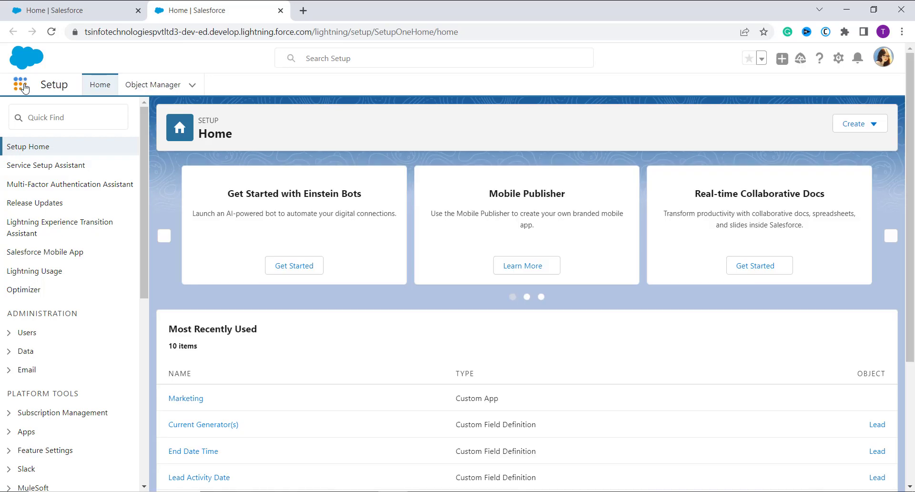
pyautogui.click(24, 86)
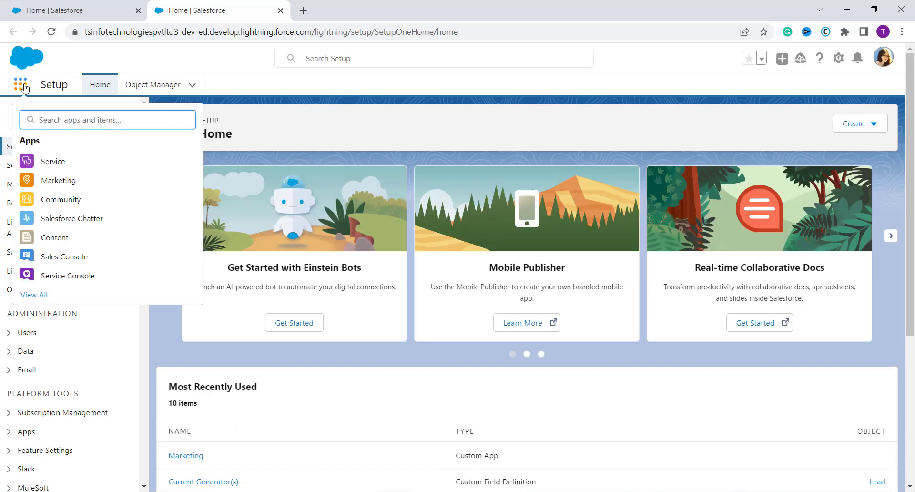
pyautogui.click(52, 181)
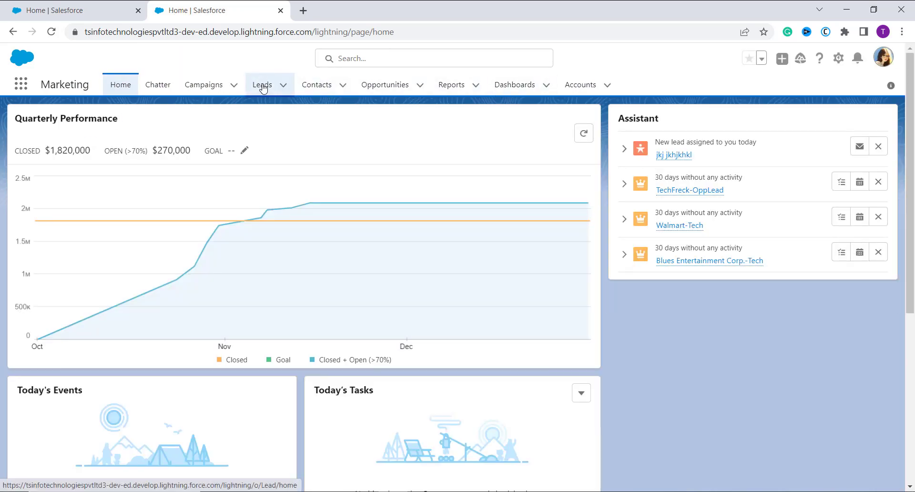
# - On the Leads tab, switch the list view from Recently Viewed to All and scroll the 23 leads
pyautogui.click(262, 87)
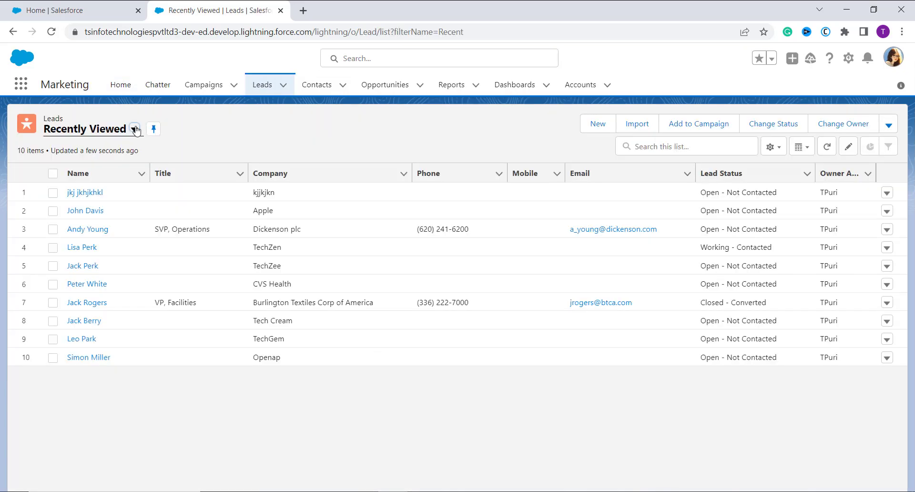
pyautogui.click(135, 129)
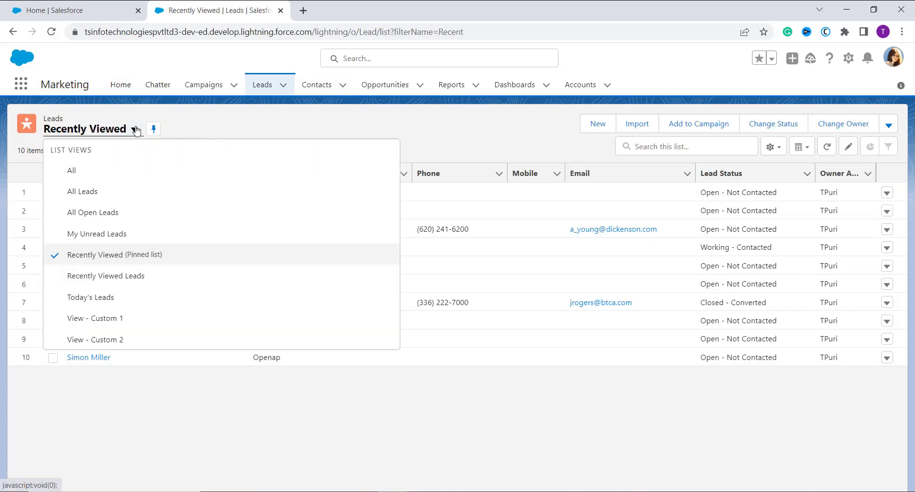
pyautogui.click(125, 172)
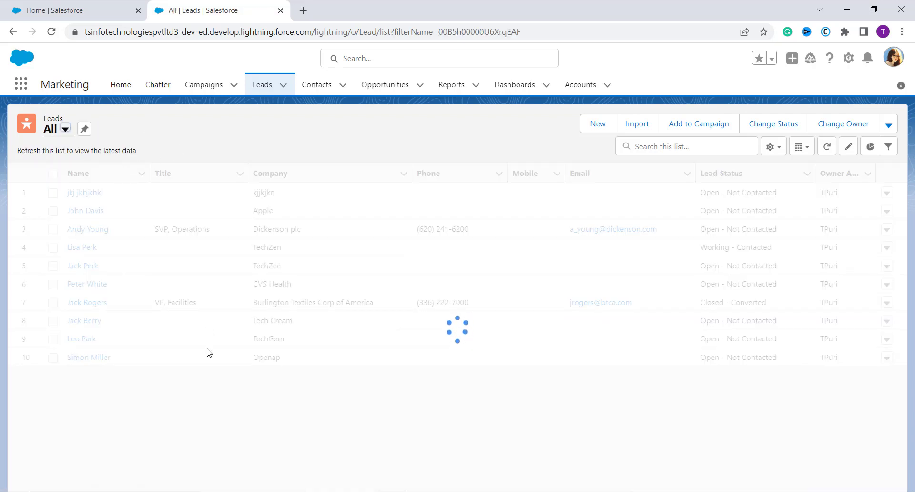
pyautogui.scroll(-2, 208, 350)
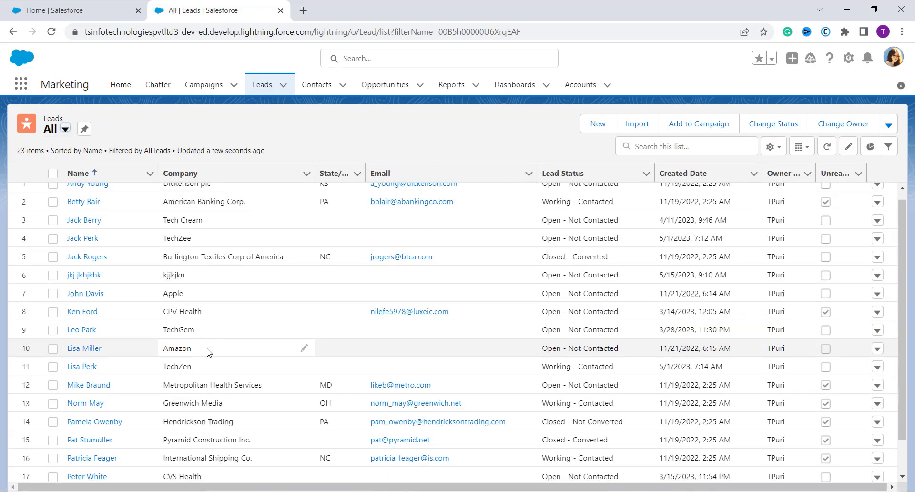
pyautogui.scroll(-1, 208, 349)
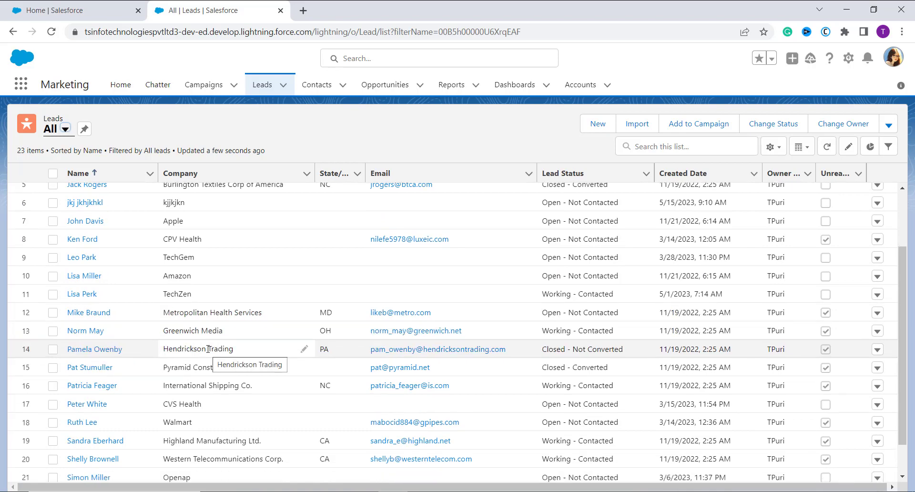
# - Open the Amazon lead's record and select Converted on its status path
pyautogui.click(79, 275)
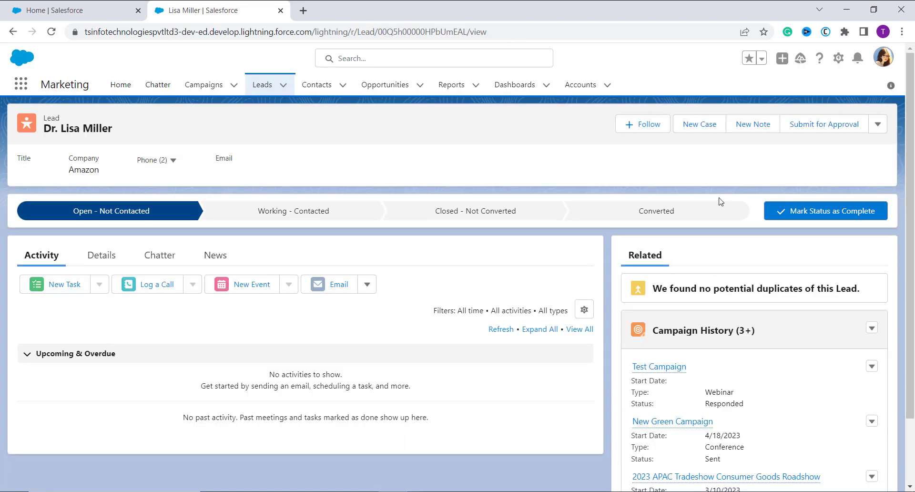
pyautogui.click(695, 222)
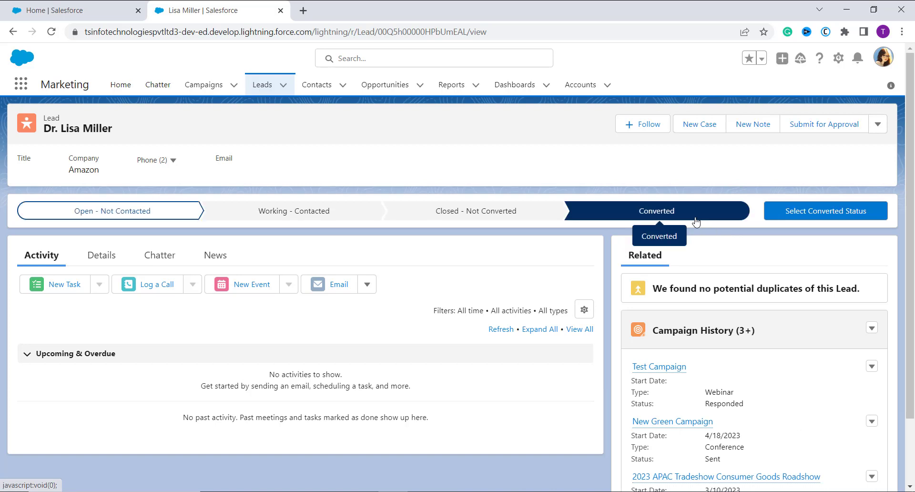
# - Open the converted-status form, check the contact names, and convert Amazon into account, contact and Amazon- opportunity
pyautogui.click(840, 218)
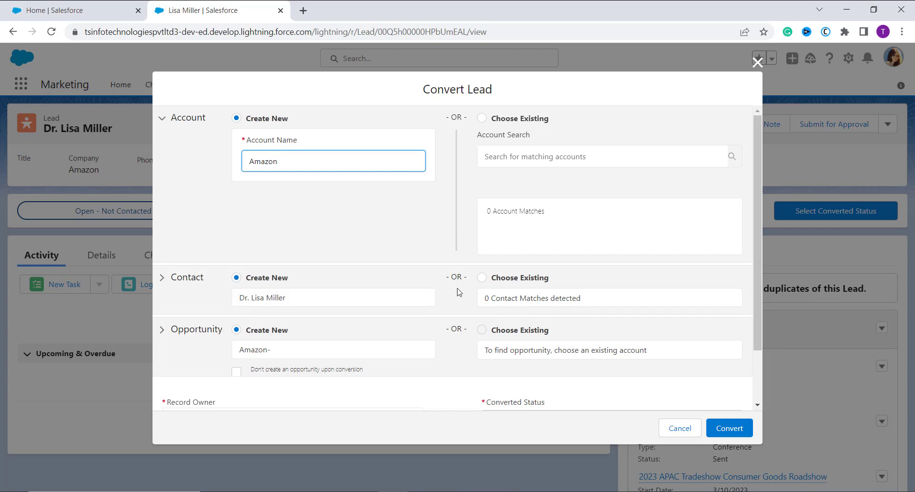
pyautogui.click(347, 301)
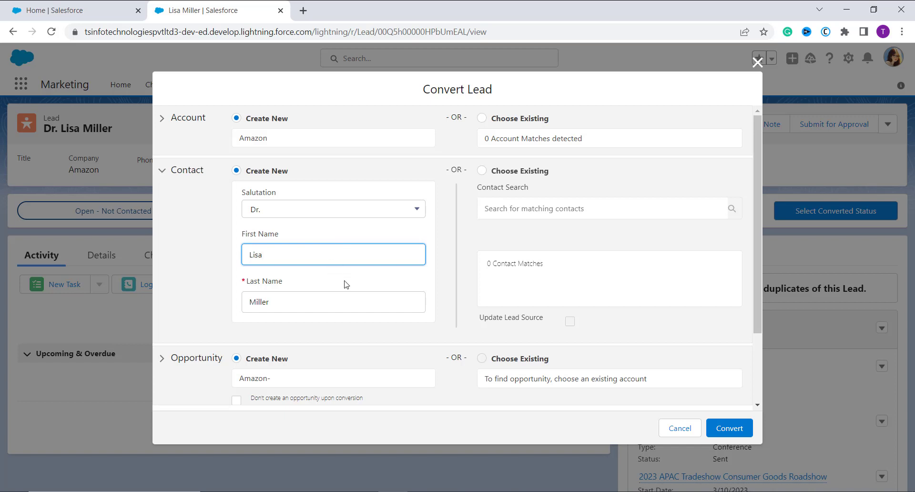
pyautogui.click(736, 438)
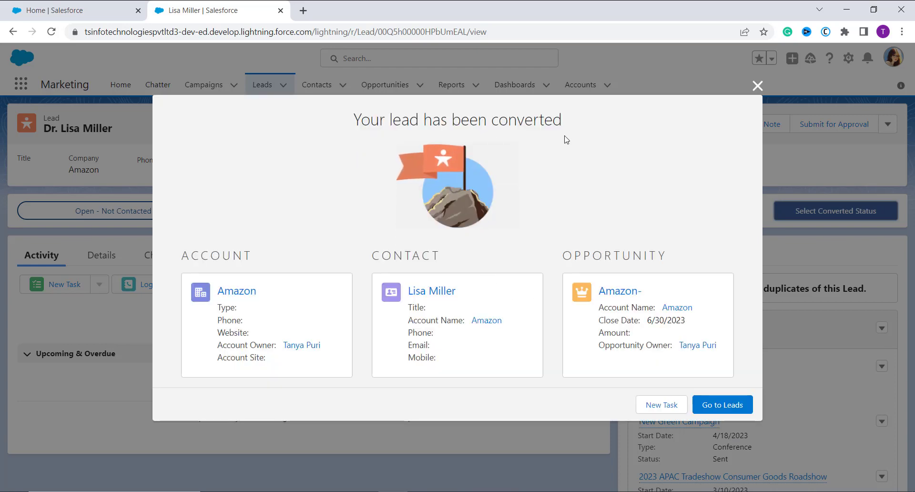
# - Open the new contact record linked to the Amazon account and Amazon- opportunity
pyautogui.click(430, 292)
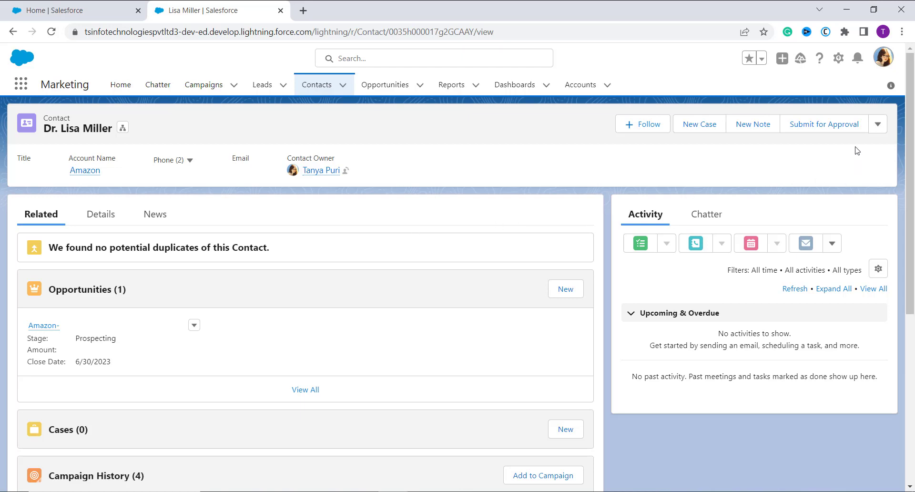
pyautogui.click(842, 62)
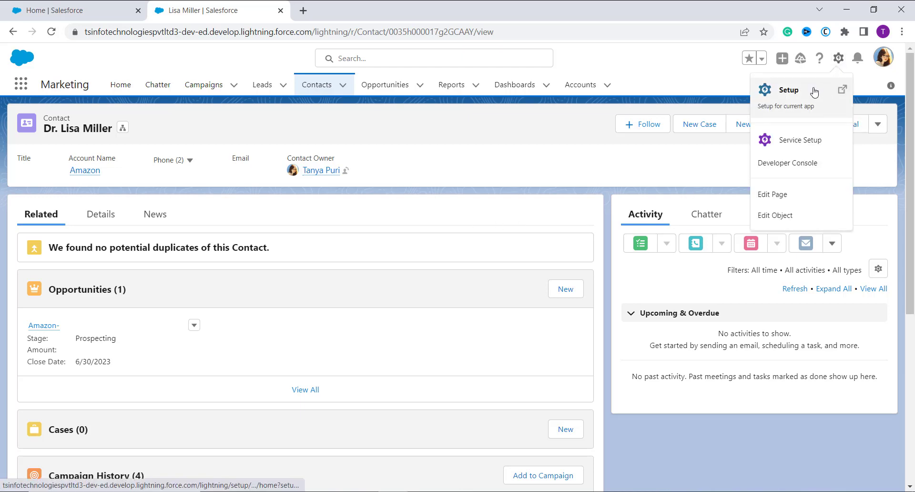
# - Open Setup in another new tab and switch it to the Sales app by searching 'Sa' in the App Launcher
pyautogui.click(813, 90)
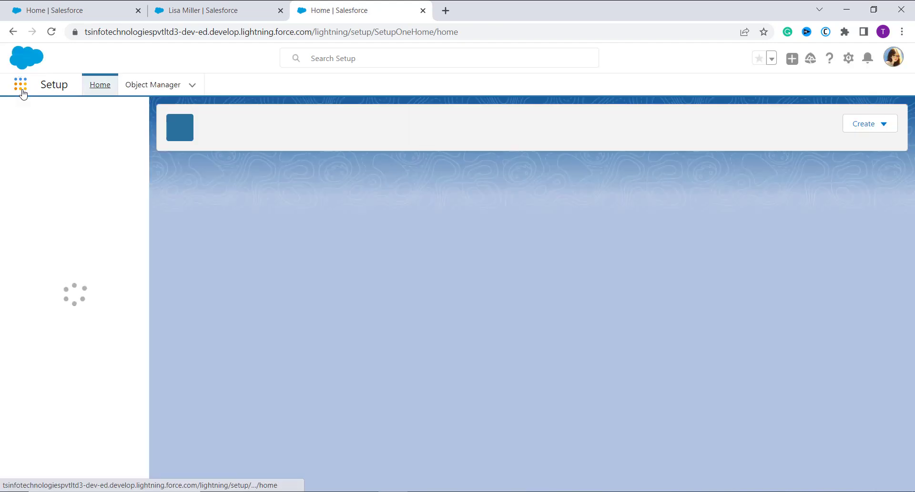
pyautogui.click(22, 94)
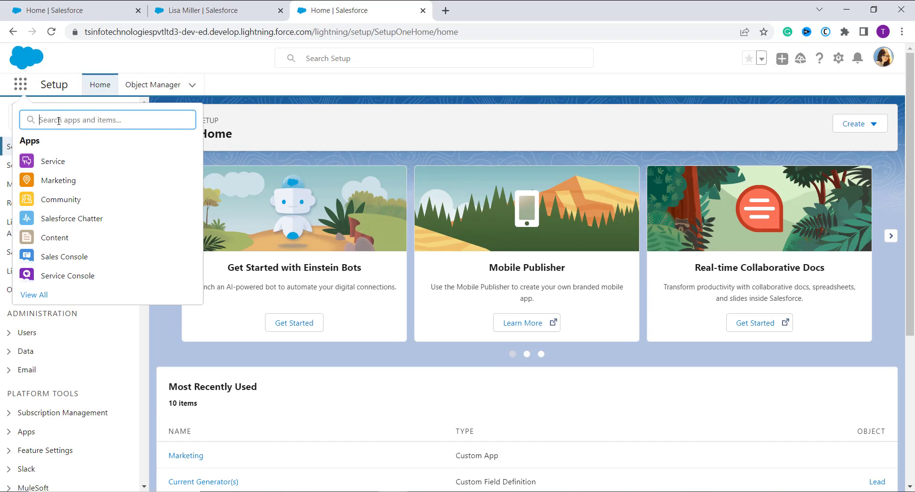
pyautogui.write('Sa')
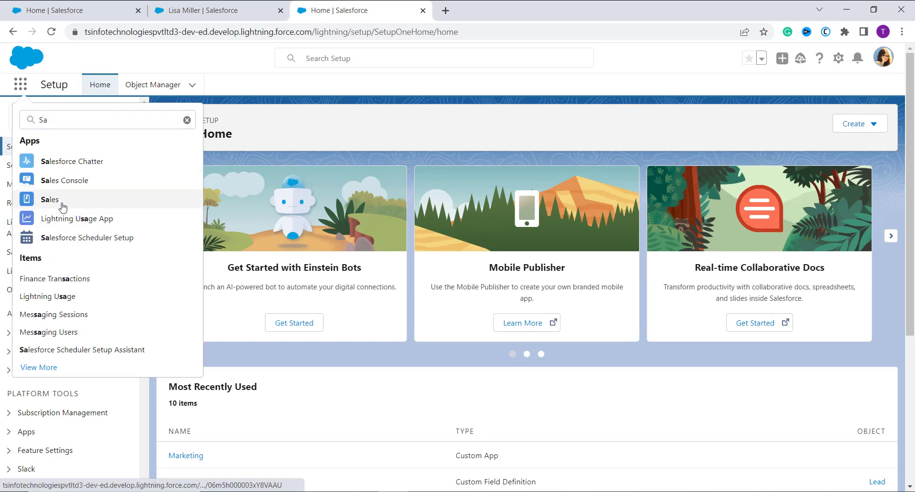
pyautogui.click(62, 205)
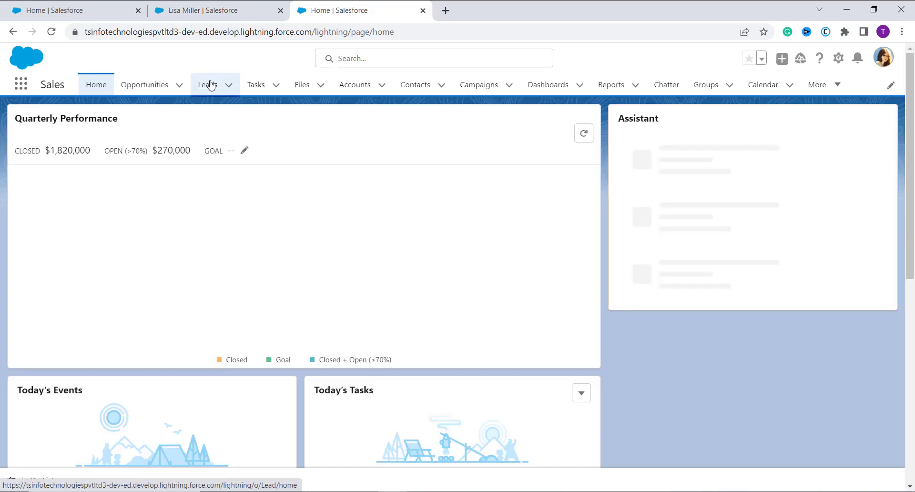
# - Show All leads, select the Hendrickson Trading row and open that lead's record
pyautogui.click(208, 85)
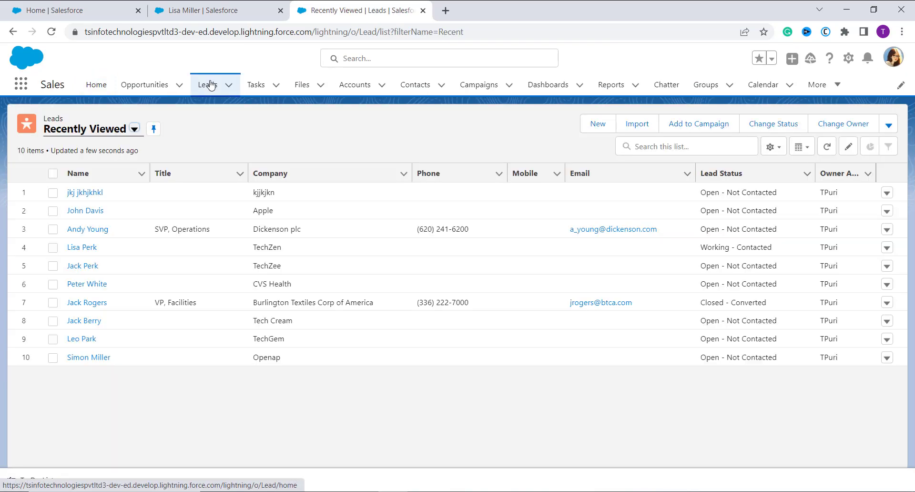
pyautogui.click(135, 130)
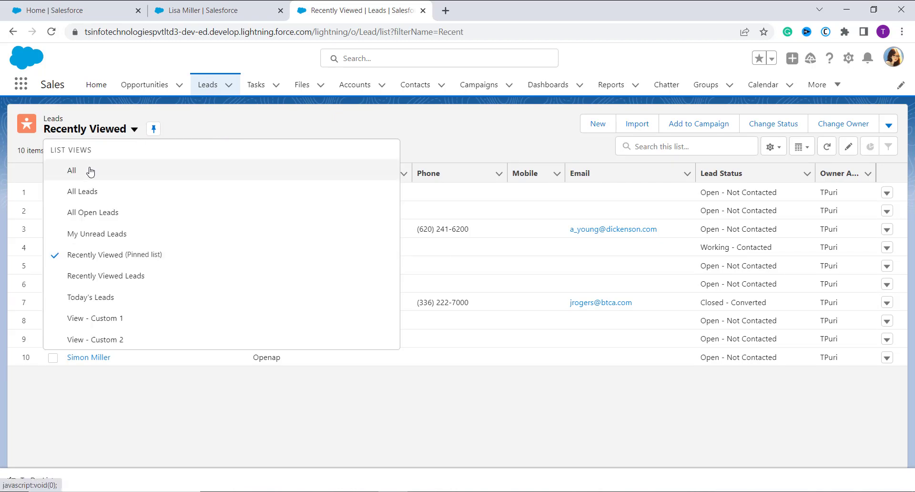
pyautogui.click(71, 170)
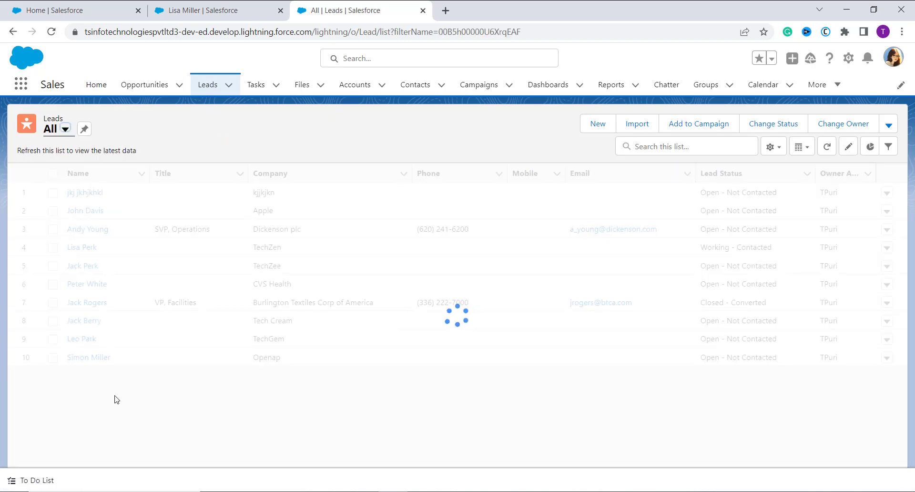
pyautogui.scroll(-1, 110, 381)
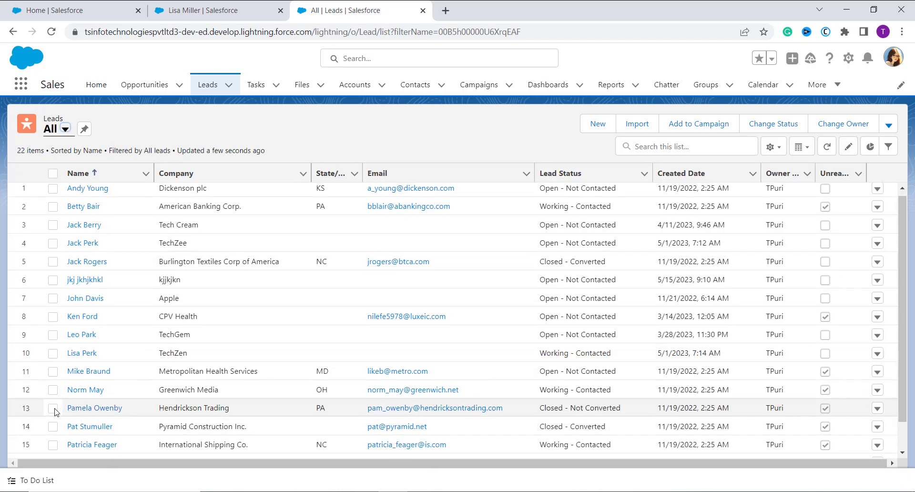
pyautogui.click(53, 408)
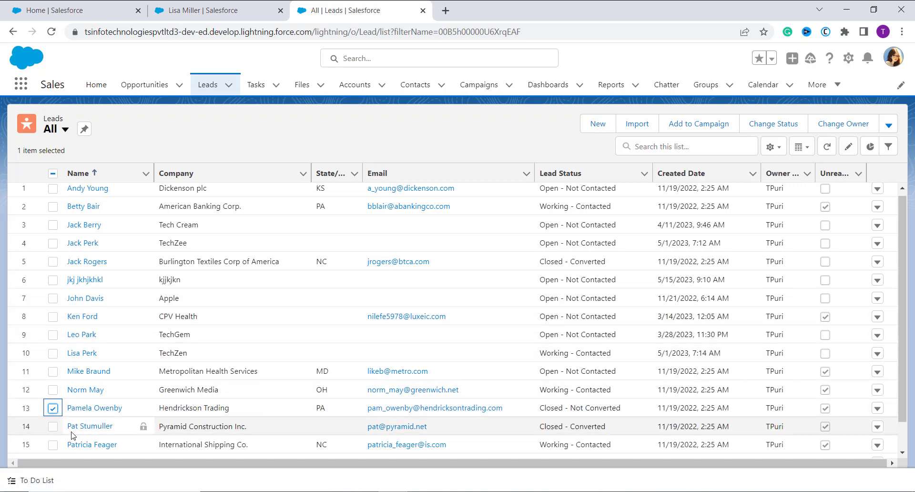
pyautogui.click(92, 409)
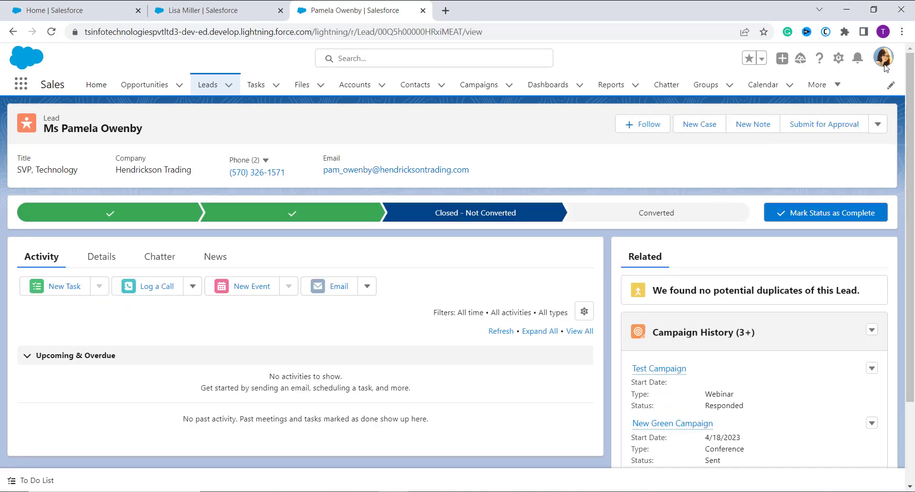
# - Choose Convert from the lead's actions dropdown to open the Convert Lead form
pyautogui.click(879, 126)
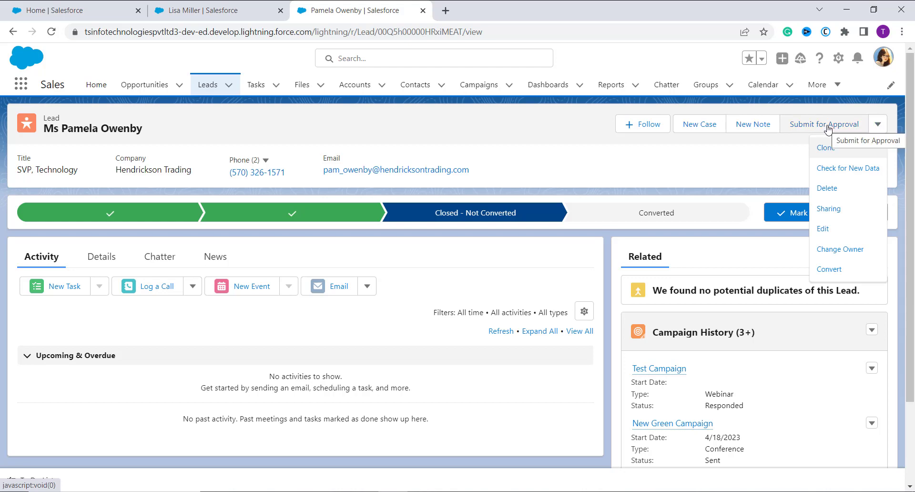
pyautogui.click(829, 270)
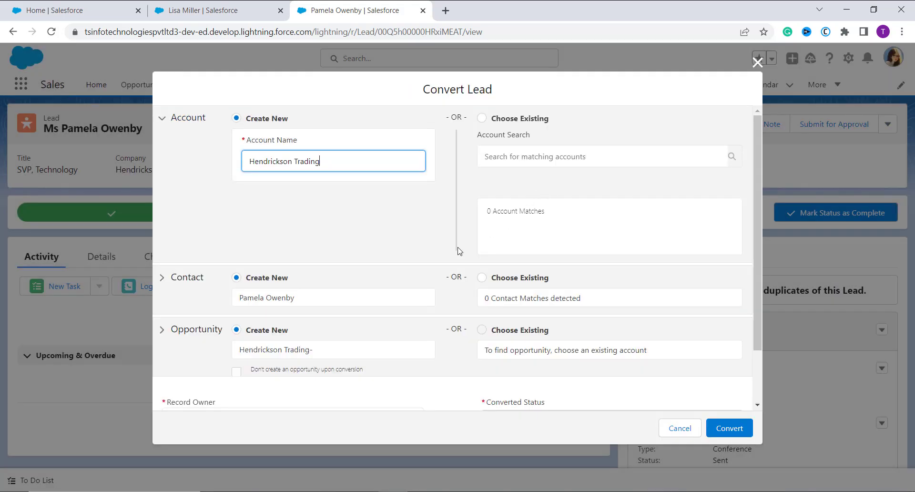
# - Review the Contact section names, then convert Hendrickson Trading into account, contact and Hendrickson Trading- opportunity
pyautogui.click(312, 298)
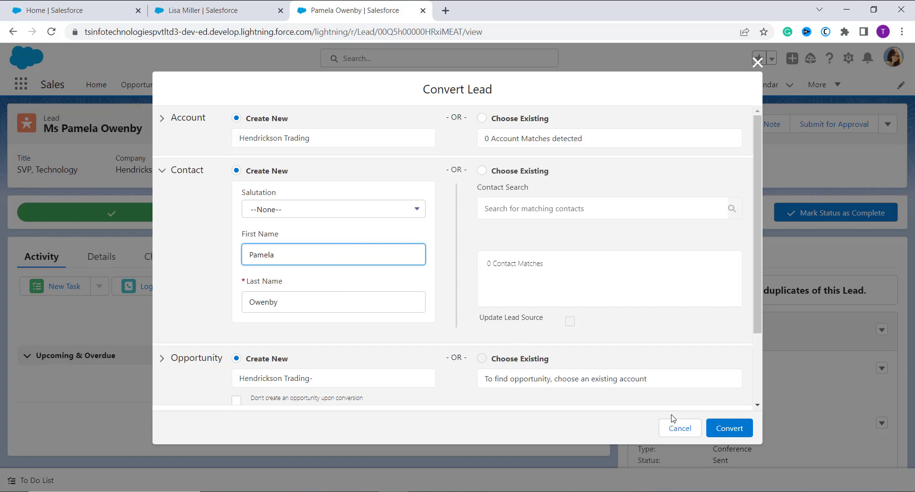
pyautogui.click(740, 432)
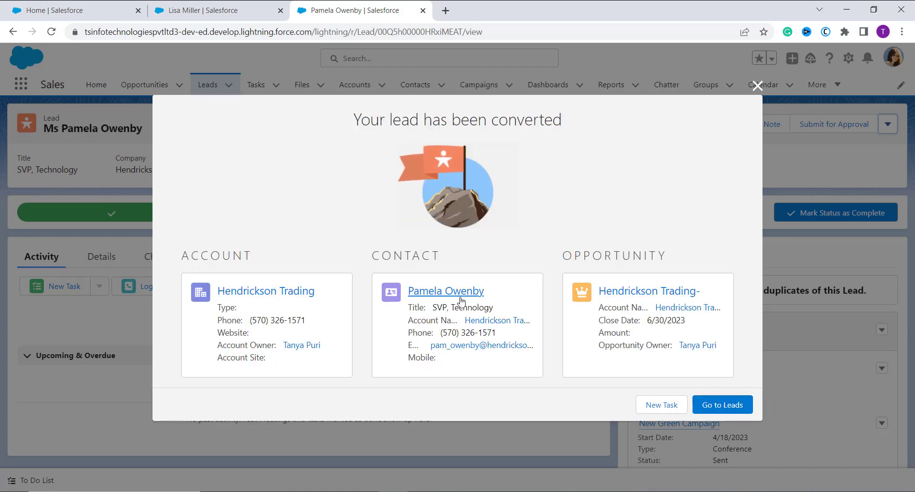
# - Choose Go to Leads in the 'Your lead has been converted' dialog
pyautogui.click(712, 409)
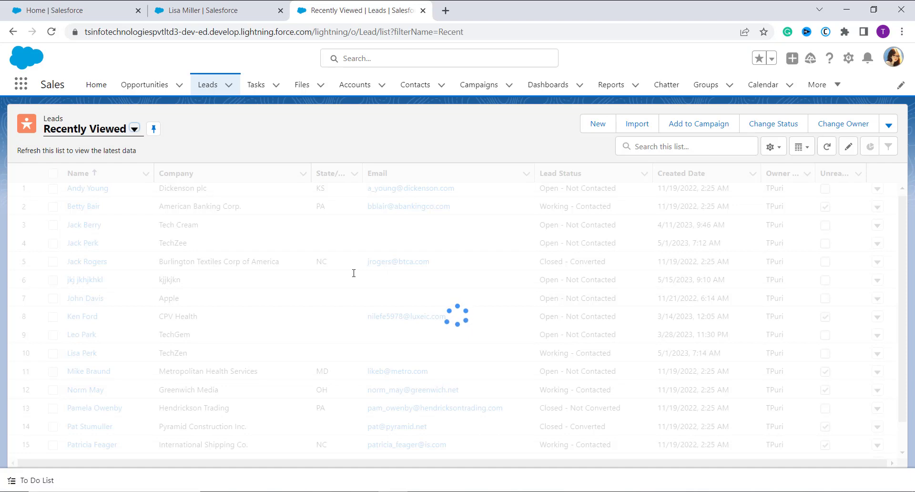
# - Switch the Leads list view to All, showing 21 leads, and open the profile card
pyautogui.click(134, 129)
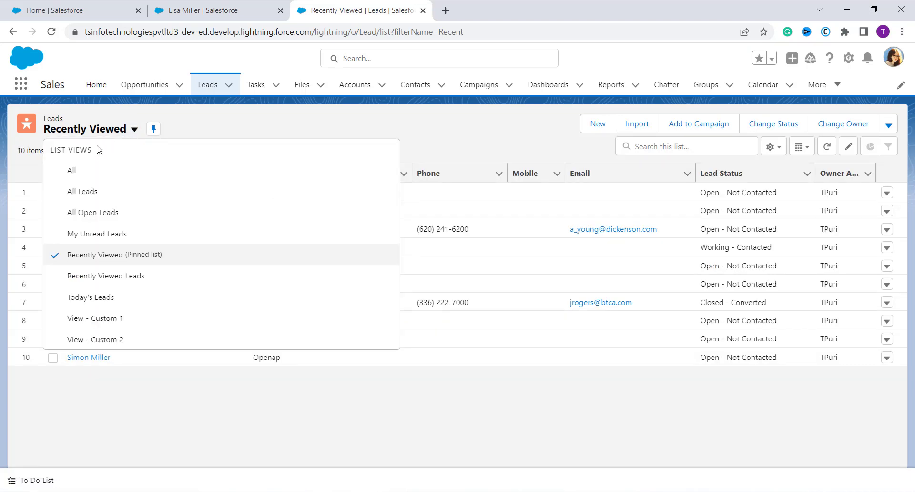
pyautogui.click(82, 172)
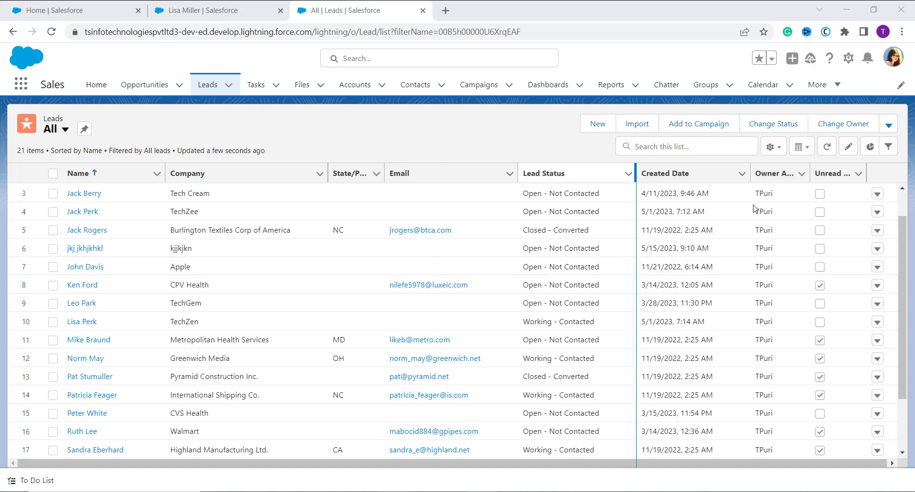
pyautogui.click(894, 58)
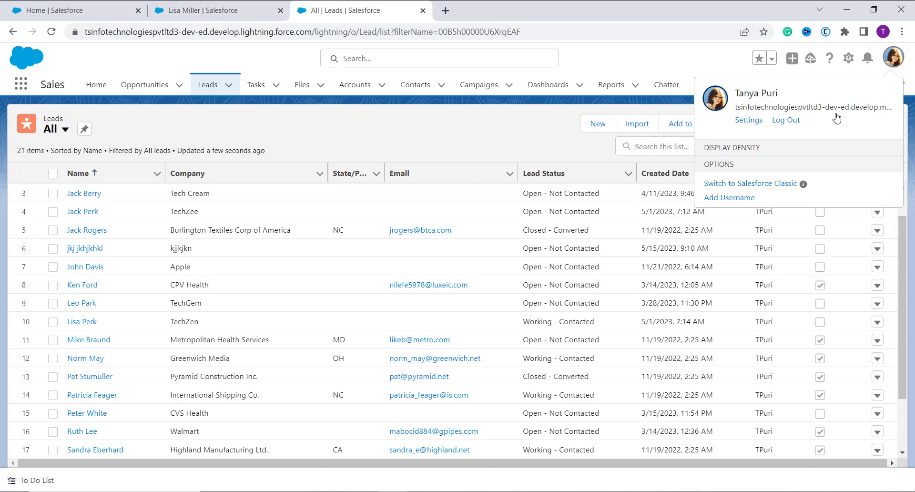
# - Switch to Salesforce Classic, select the Marketing app, and go to the Leads tab
pyautogui.click(744, 236)
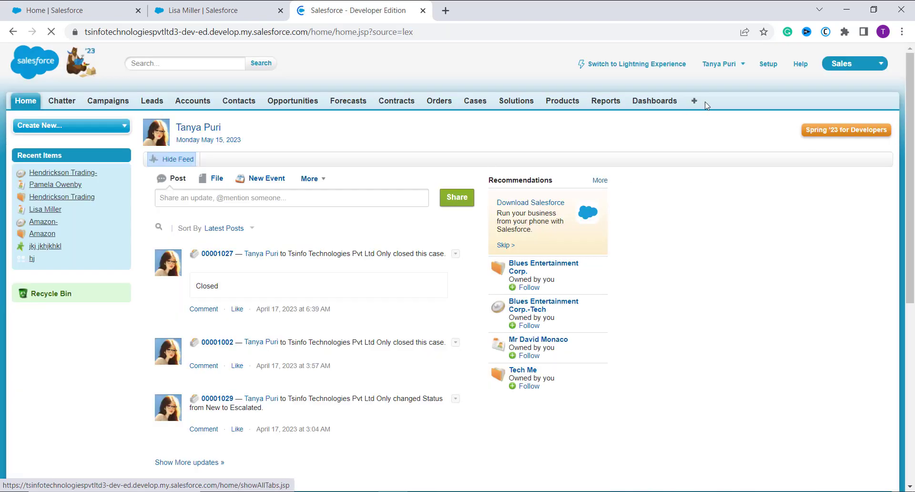
pyautogui.click(870, 70)
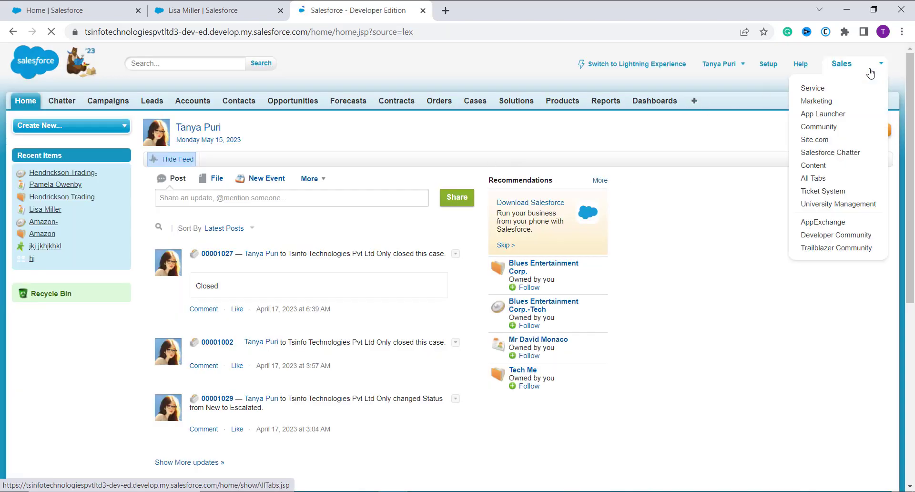
pyautogui.click(854, 103)
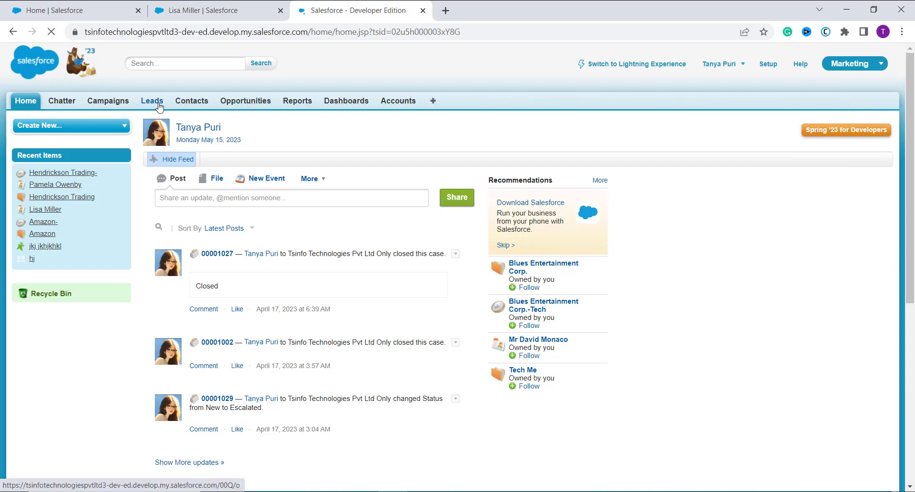
pyautogui.click(159, 105)
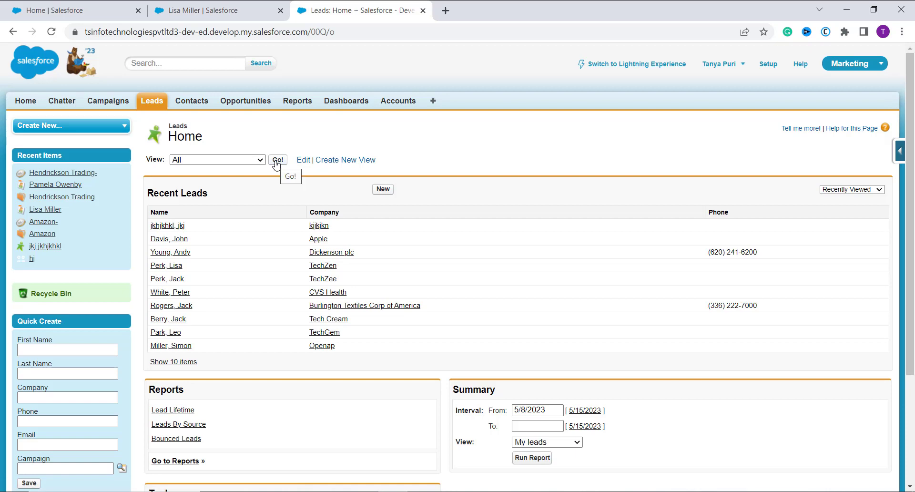
# - Load the All leads view and open the Pyramid Construction Inc. lead record
pyautogui.click(260, 161)
pyautogui.click(254, 170)
pyautogui.click(278, 159)
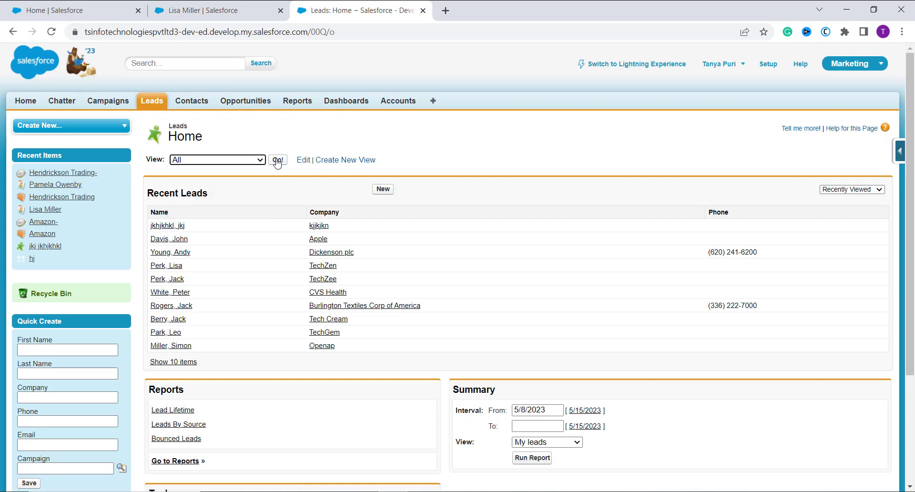
pyautogui.scroll(-1, 265, 320)
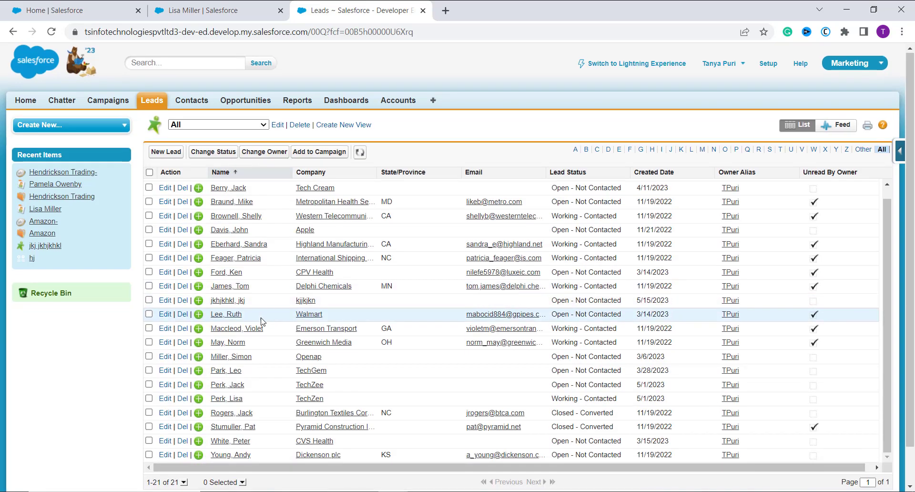
pyautogui.click(220, 428)
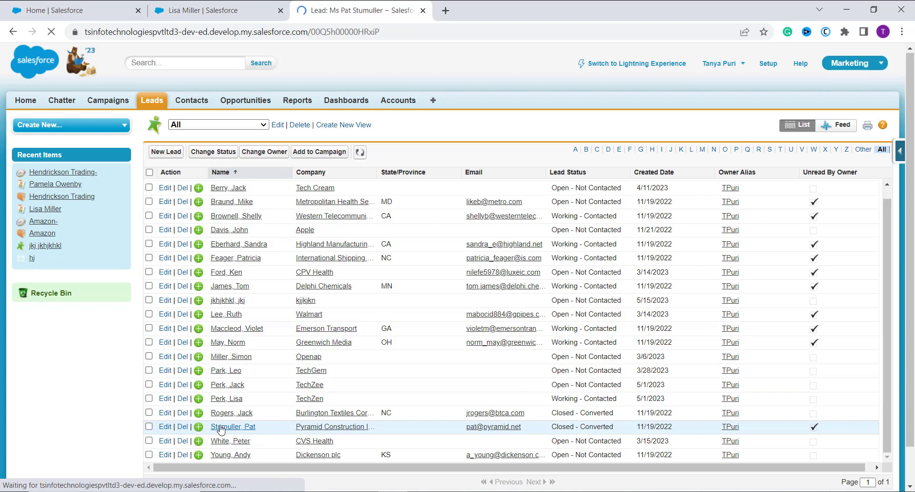
pyautogui.scroll(-1, 435, 294)
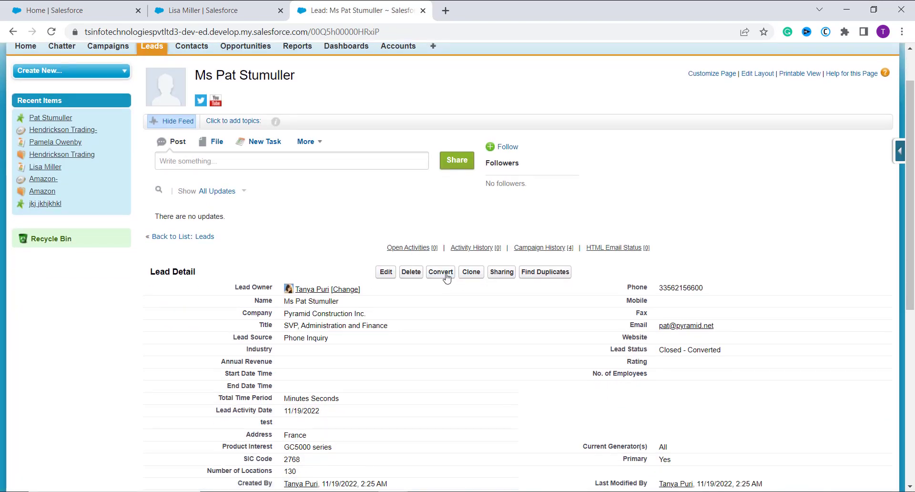
# - Start converting Pyramid Construction Inc., deselect the prefilled opportunity name, and submit without required fields
pyautogui.click(447, 276)
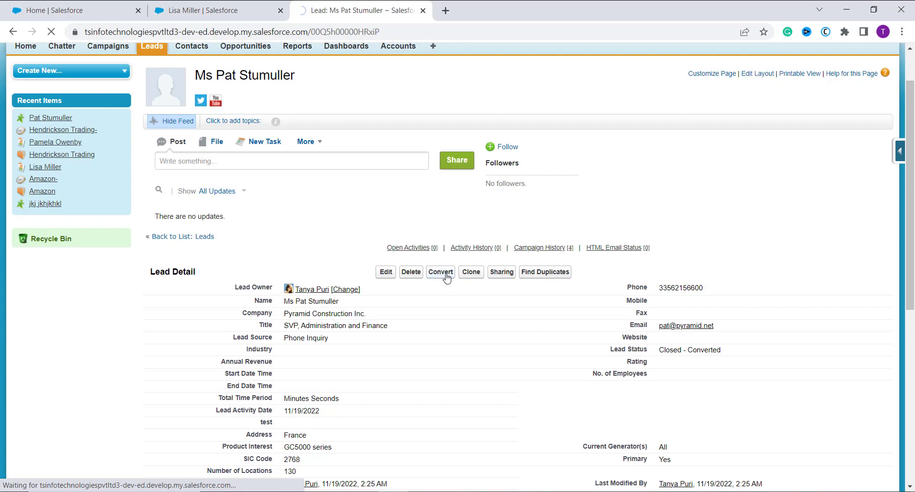
pyautogui.scroll(-1, 447, 277)
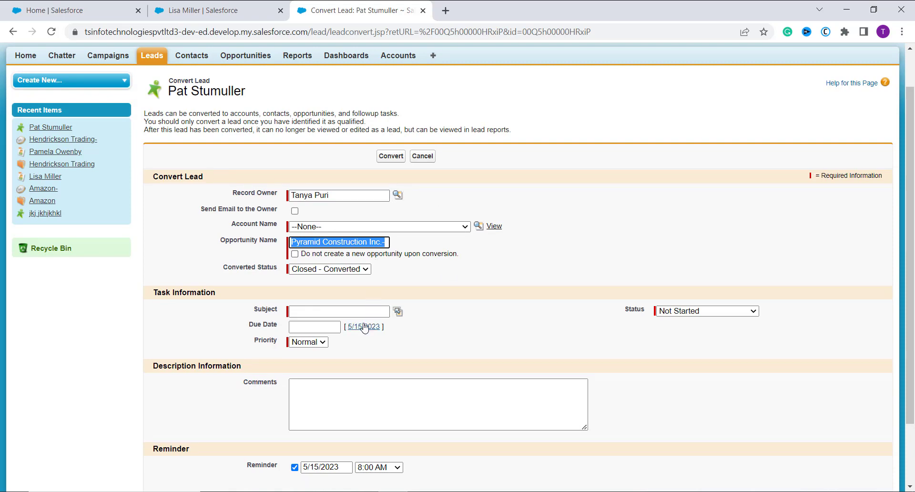
pyautogui.click(471, 310)
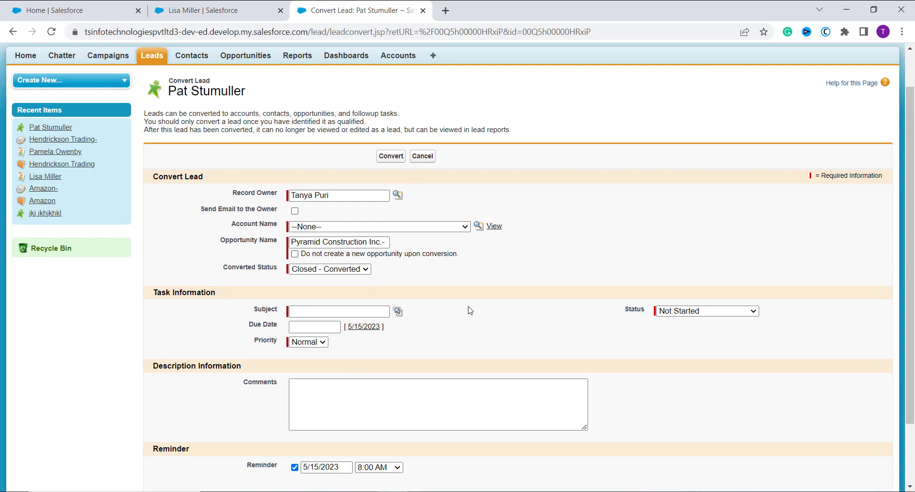
pyautogui.scroll(-2, 580, 373)
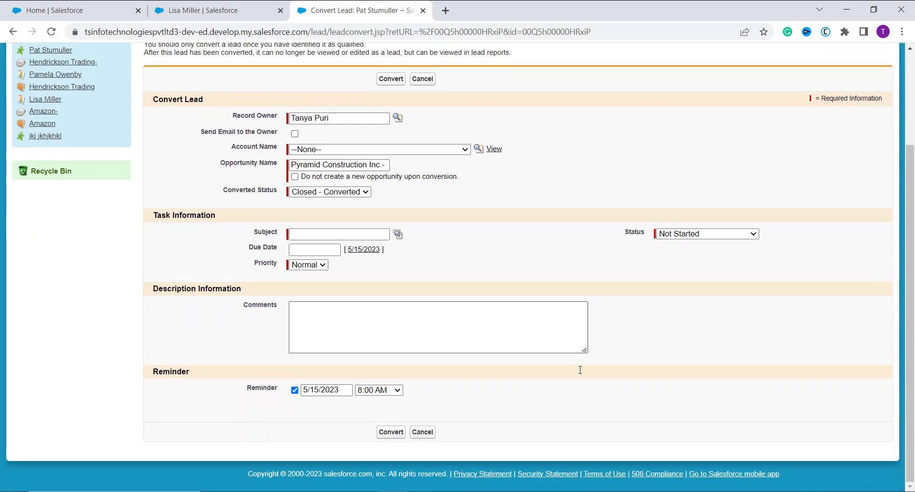
pyautogui.scroll(1, 404, 433)
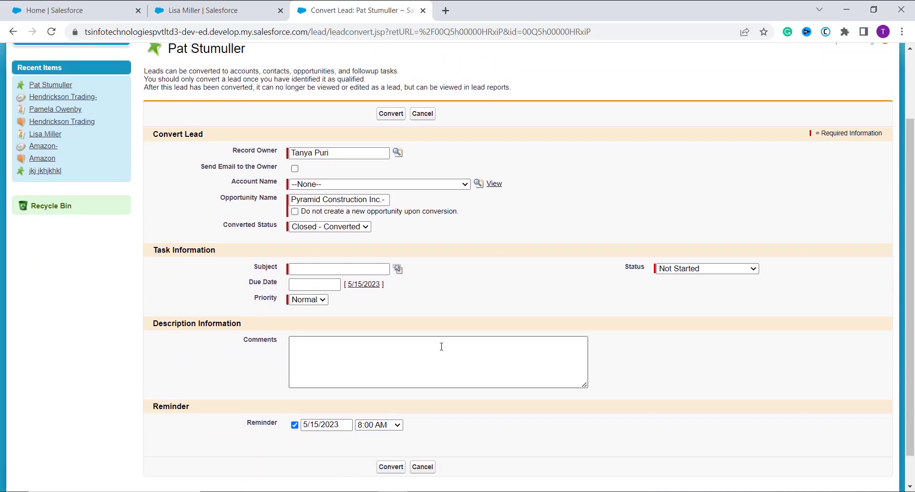
pyautogui.scroll(-1, 403, 329)
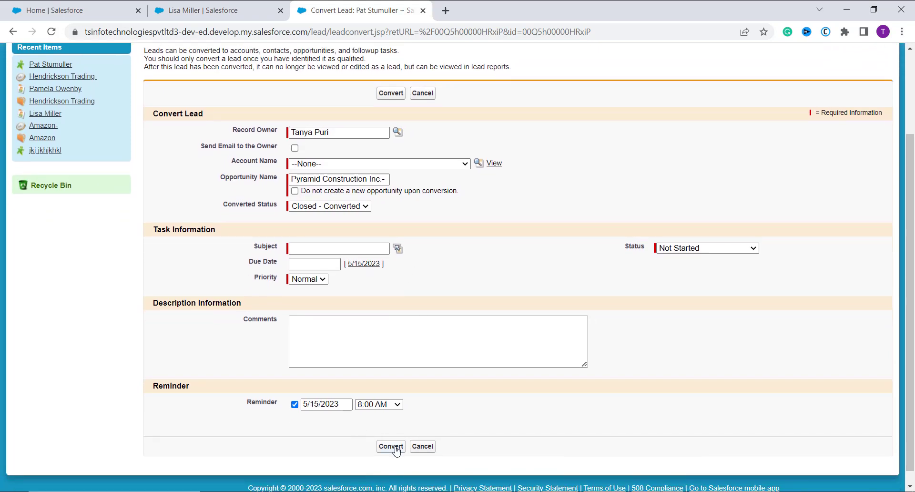
pyautogui.click(391, 447)
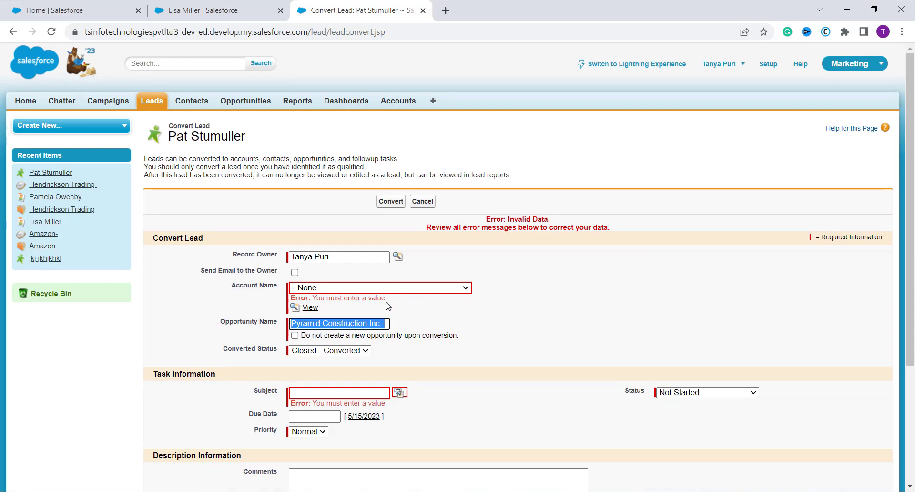
# - Convert the lead using Create New Account: Pyramid Construction Inc. and a Call task subject
pyautogui.click(390, 288)
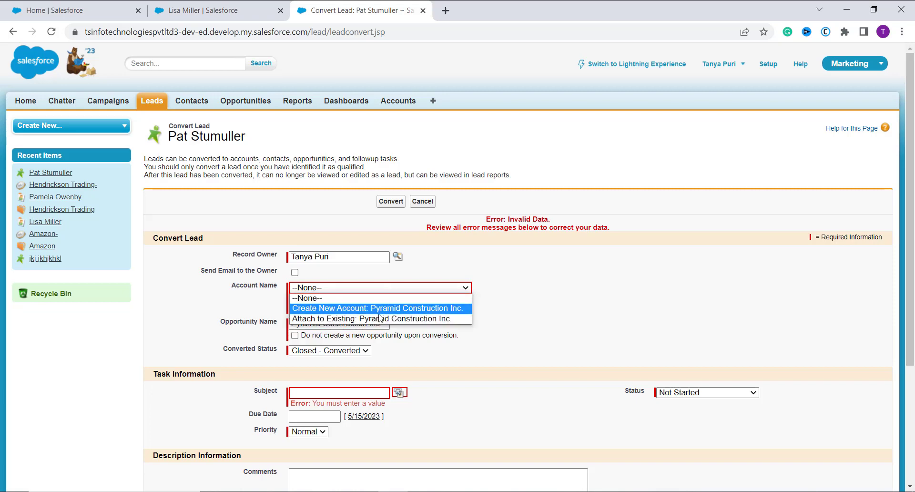
pyautogui.click(379, 313)
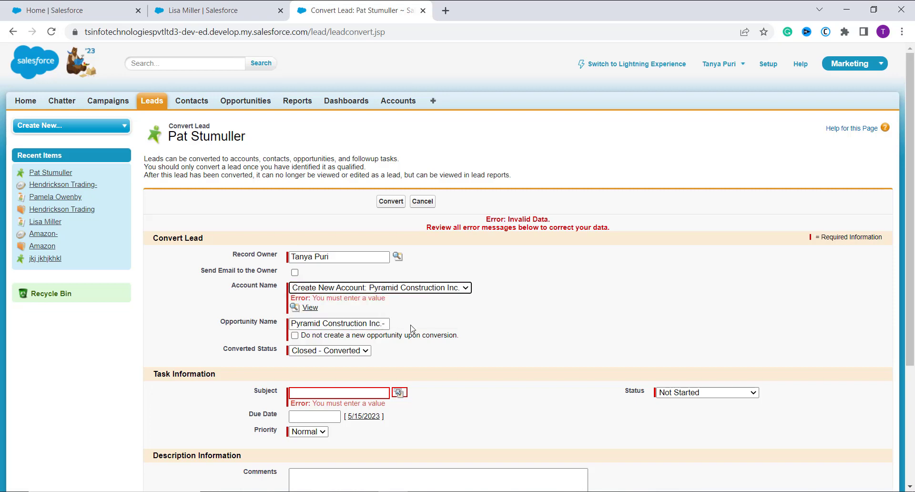
pyautogui.scroll(-2, 401, 324)
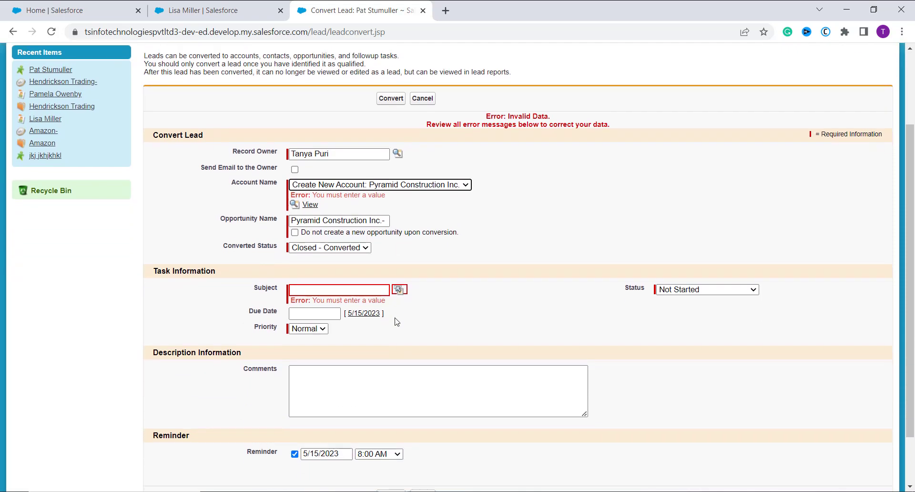
pyautogui.scroll(-2, 396, 322)
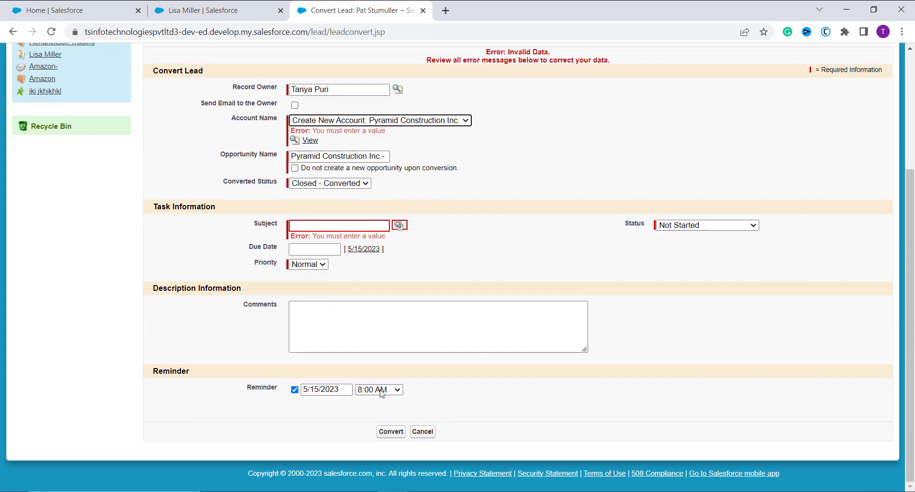
pyautogui.click(383, 227)
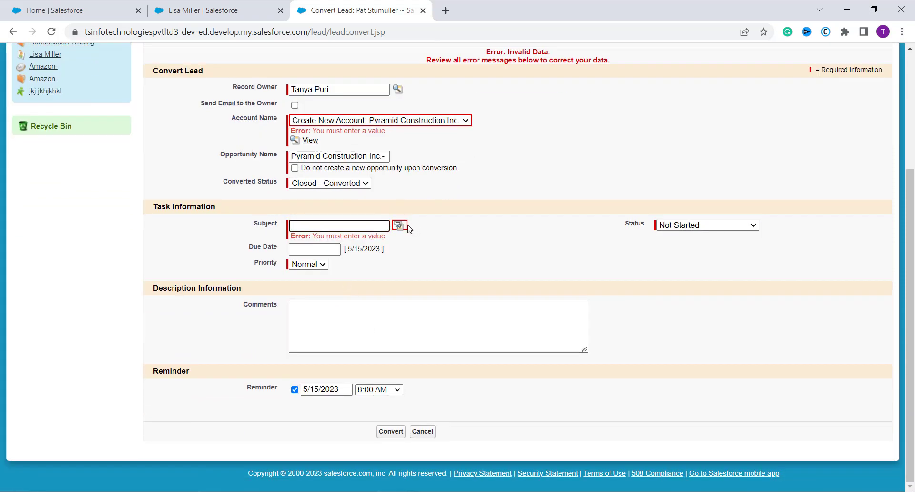
pyautogui.click(399, 226)
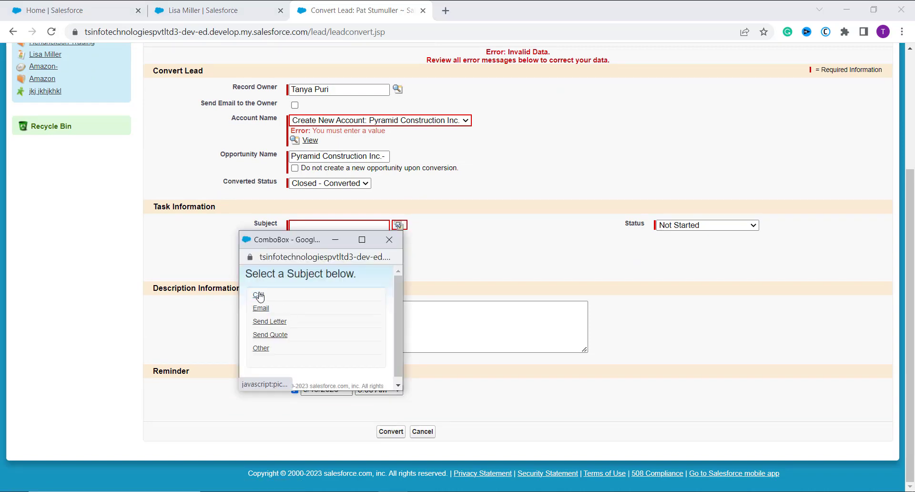
pyautogui.click(257, 295)
pyautogui.click(391, 431)
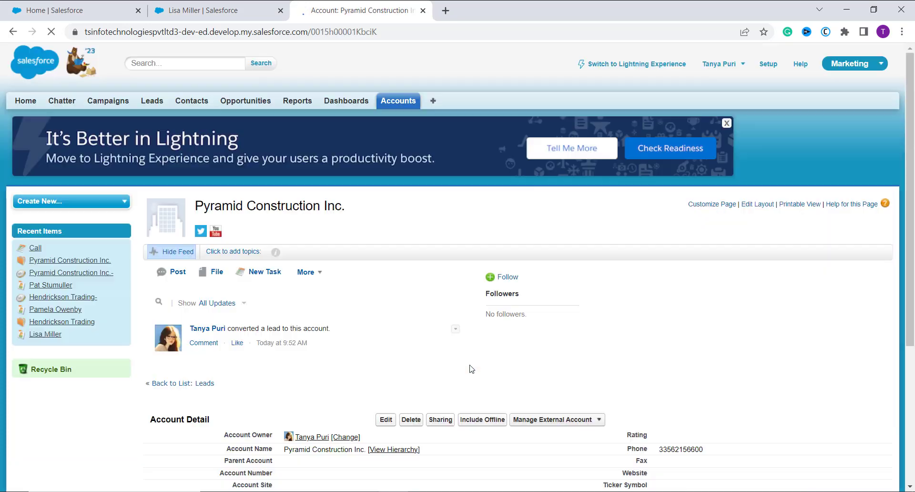
pyautogui.scroll(-2, 468, 368)
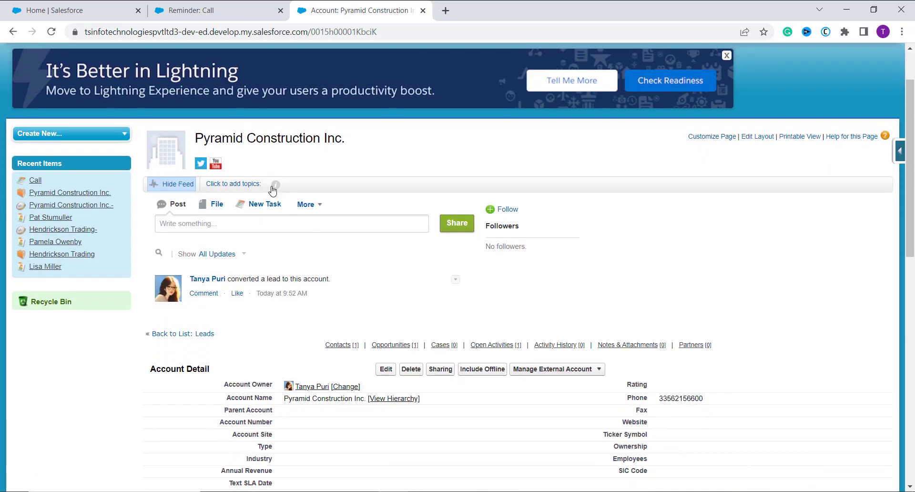
pyautogui.scroll(-3, 466, 298)
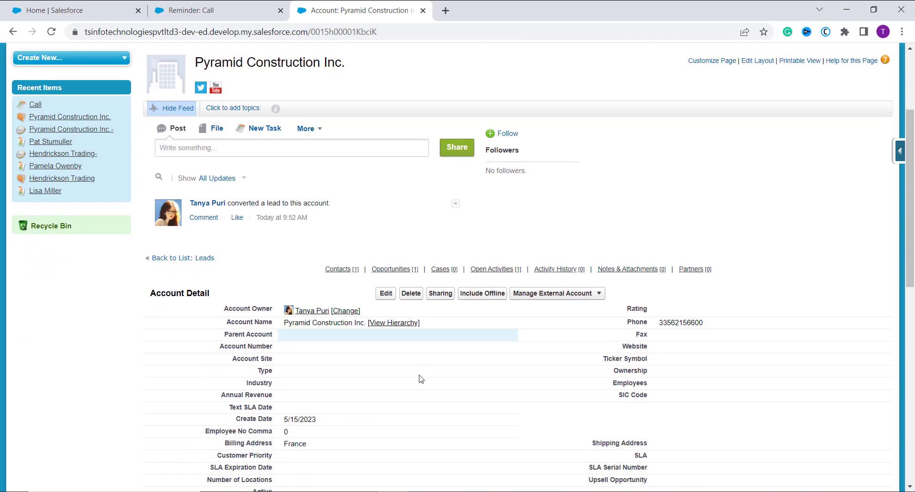